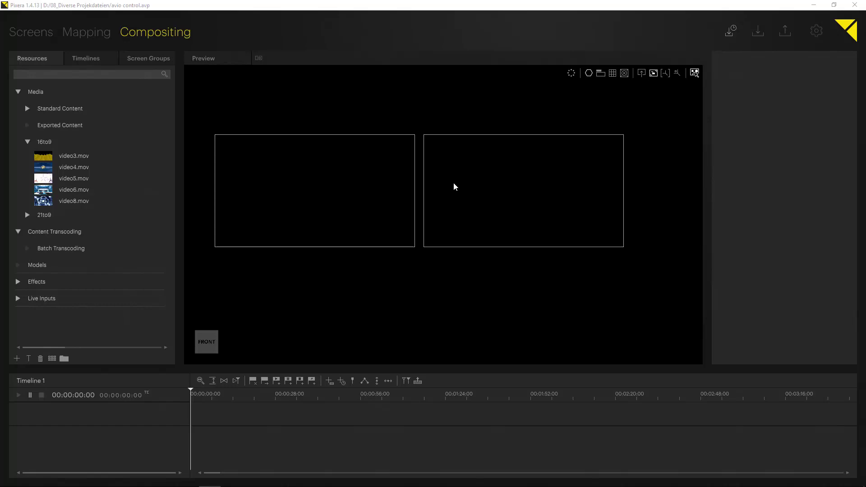
Move video8.mov from the 16to9 folder into Content Transcoding and select it
{"action": "left_click", "coordinate": [28, 214]}
{"action": "left_click", "coordinate": [27, 215]}
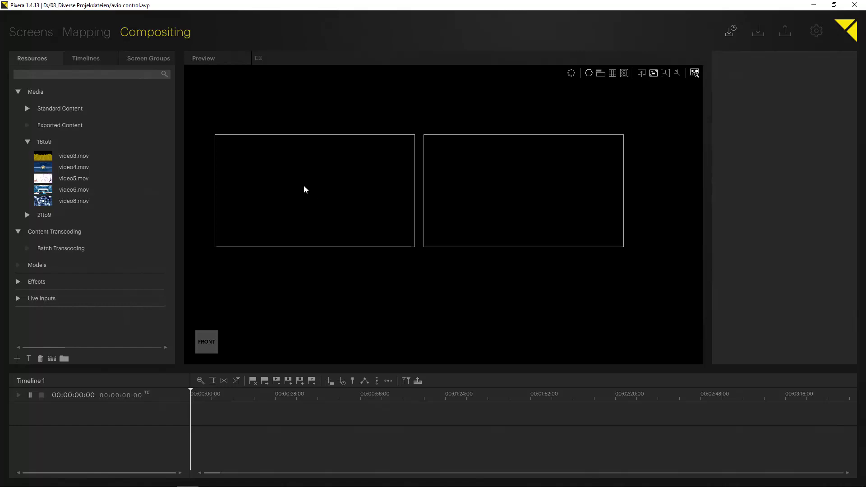
{"action": "left_click_drag", "start_coordinate": [66, 201], "coordinate": [57, 235]}
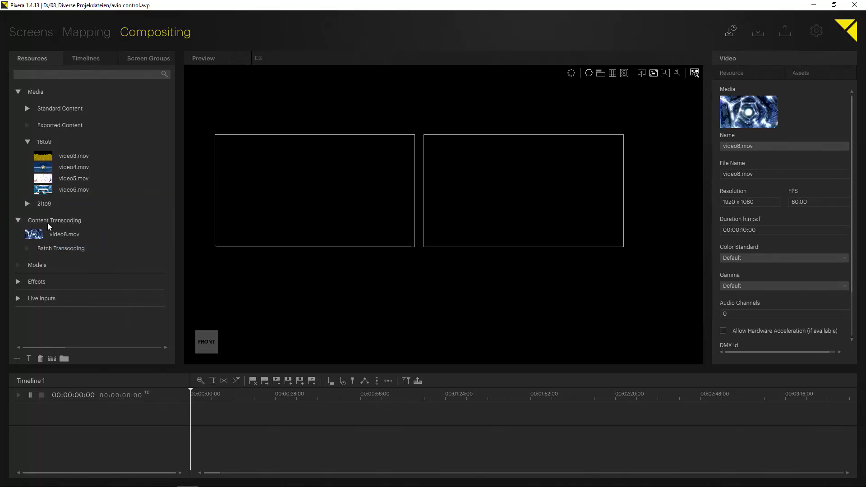
{"action": "left_click", "coordinate": [46, 234]}
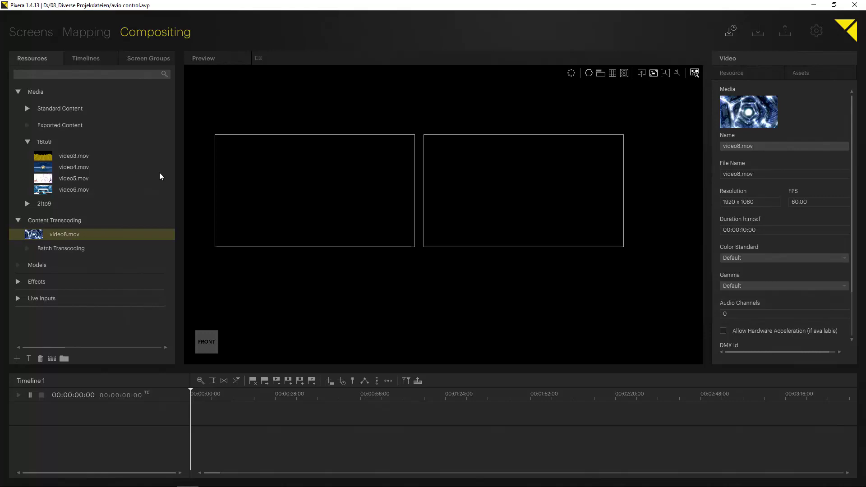
Show video8.mov's transcoding settings and check the Local Transcoding service options
{"action": "left_click", "coordinate": [259, 55]}
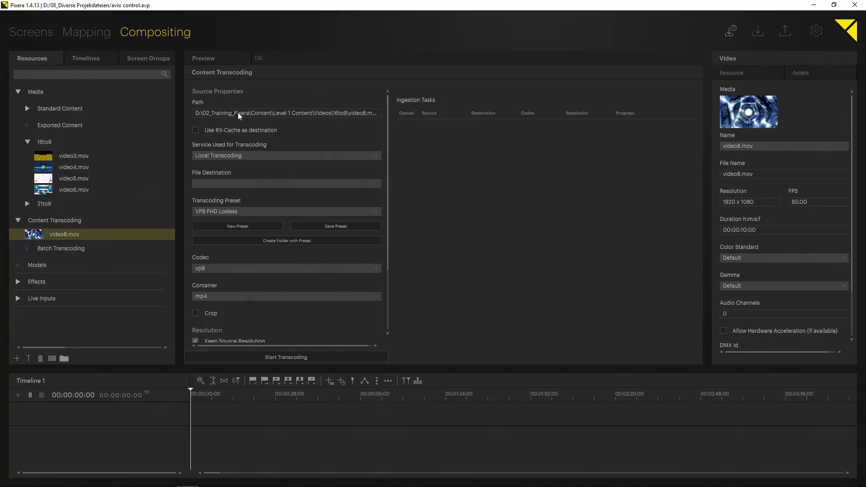
{"action": "left_click", "coordinate": [375, 156]}
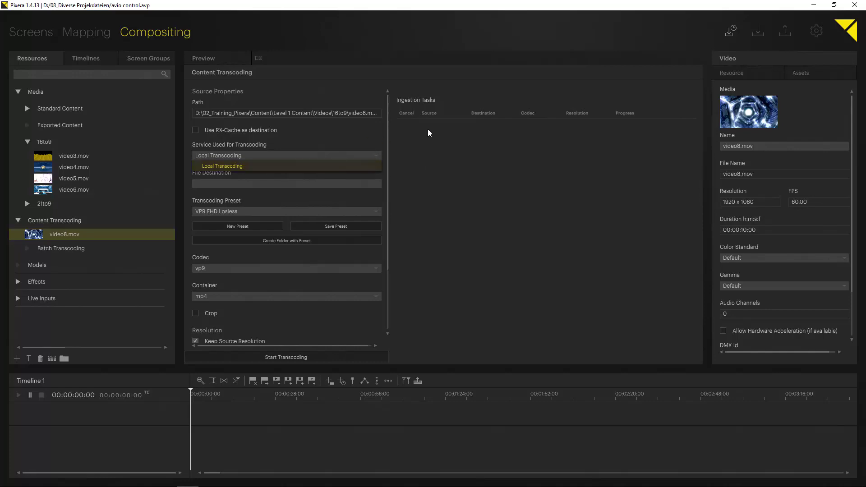
Create a new Tutorial folder under Pixera Exports for the transcode destination
{"action": "left_click", "coordinate": [400, 176]}
{"action": "left_click", "coordinate": [280, 183]}
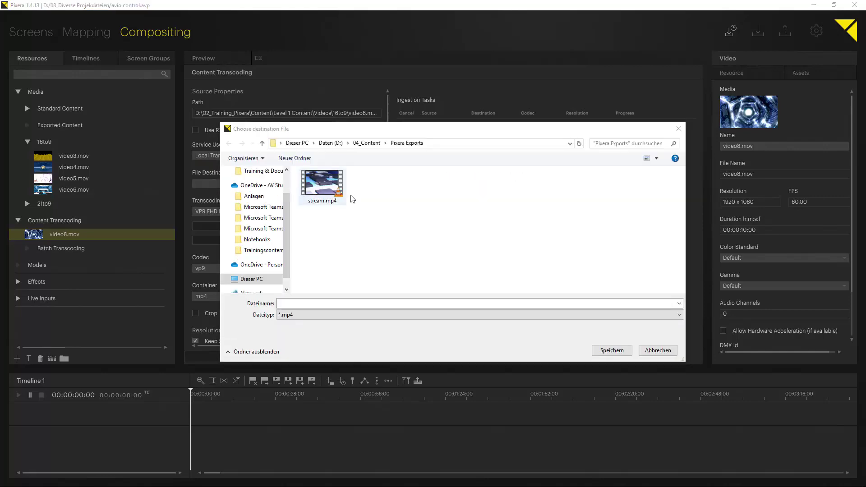
{"action": "right_click", "coordinate": [348, 227]}
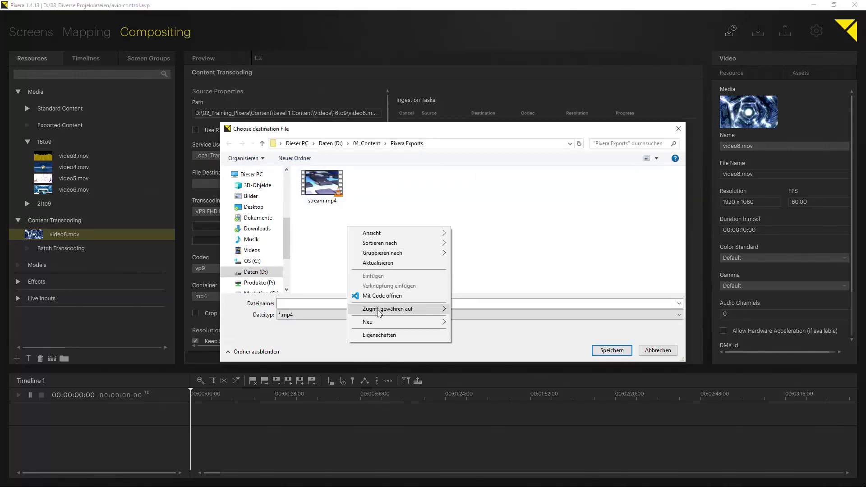
{"action": "mouse_move", "coordinate": [379, 322]}
{"action": "left_click", "coordinate": [455, 322]}
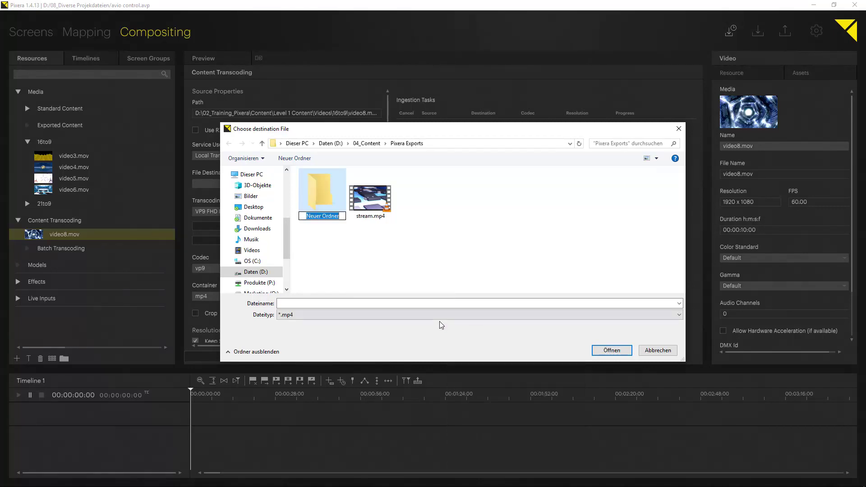
{"action": "type", "text": "Tutorial"}
{"action": "key", "text": "Return"}
Save the transcode destination inside Tutorial as tutseq.mp4
{"action": "left_click", "coordinate": [604, 350]}
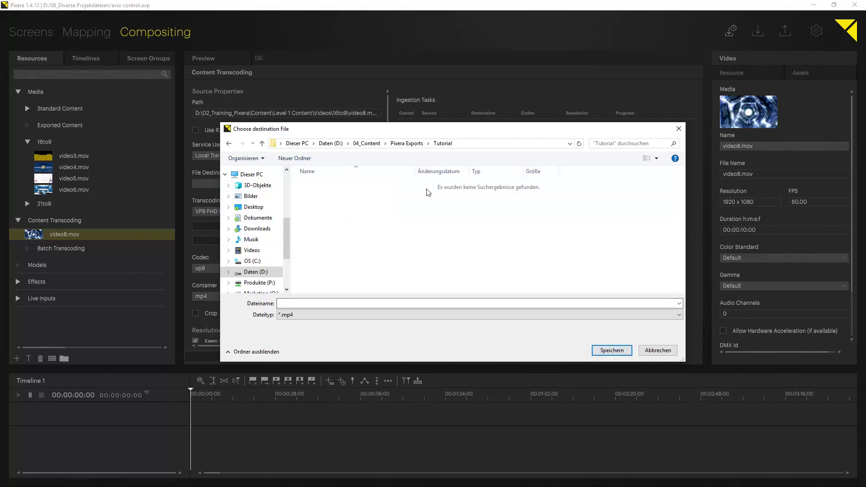
{"action": "left_click", "coordinate": [309, 305]}
{"action": "type", "text": "utseq"}
{"action": "key", "text": "Return"}
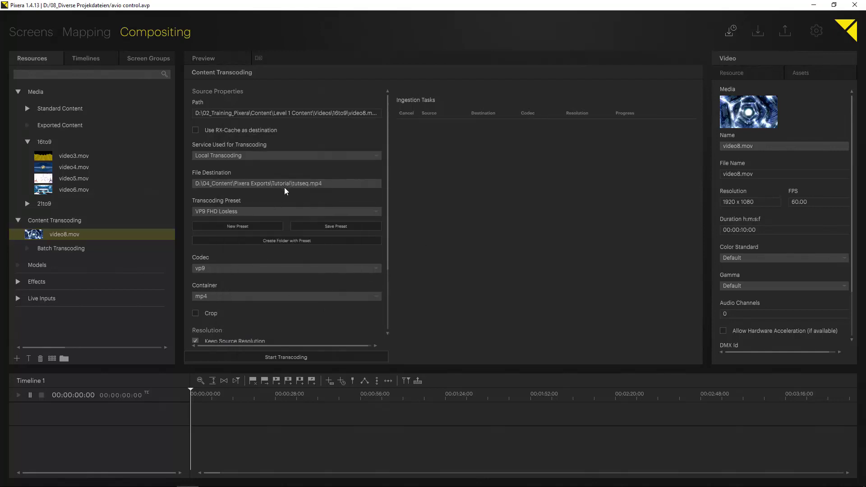
Select the Image Sequence TIFF 4k preset, keeping Image codec and tiff container
{"action": "left_click", "coordinate": [376, 214]}
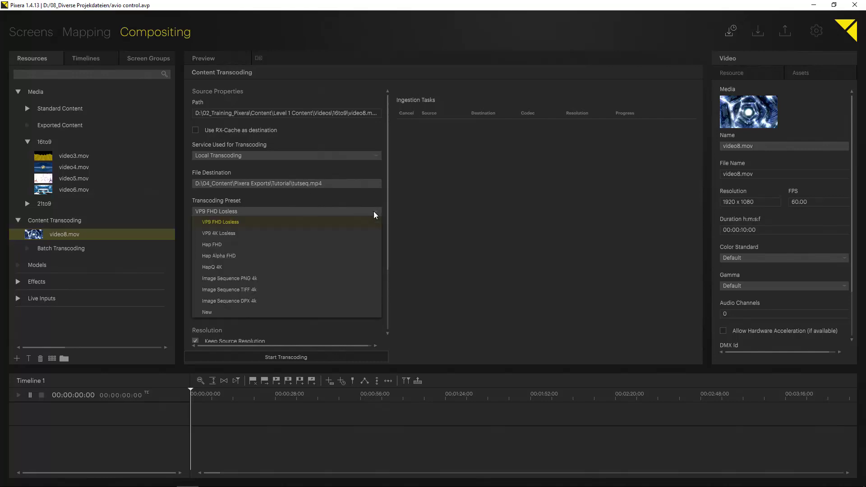
{"action": "left_click", "coordinate": [249, 291]}
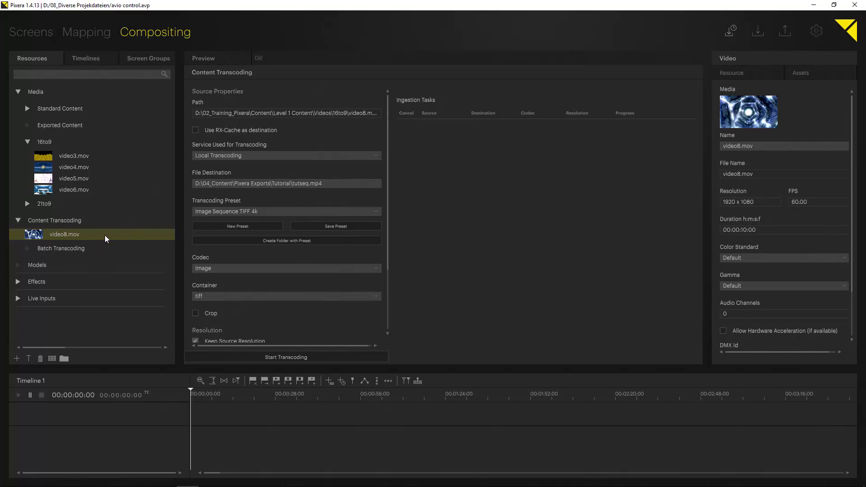
{"action": "scroll", "coordinate": [306, 228], "scroll_direction": "down", "scroll_amount": 1}
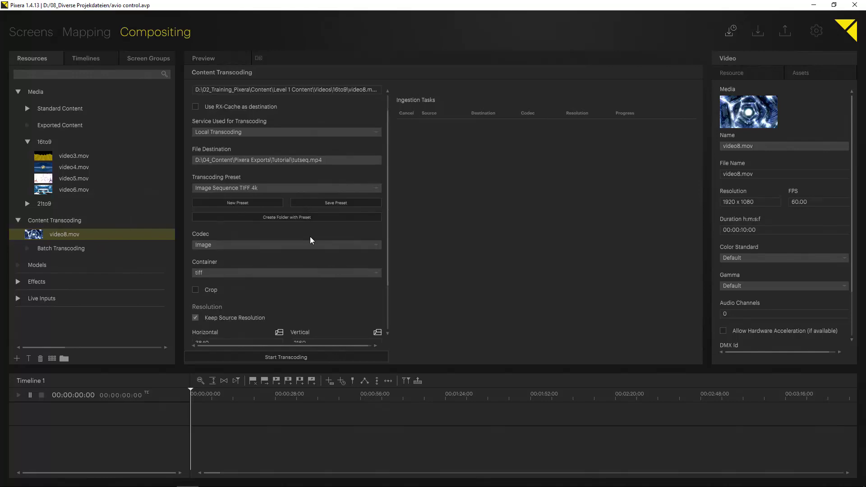
{"action": "scroll", "coordinate": [310, 237], "scroll_direction": "down", "scroll_amount": 2}
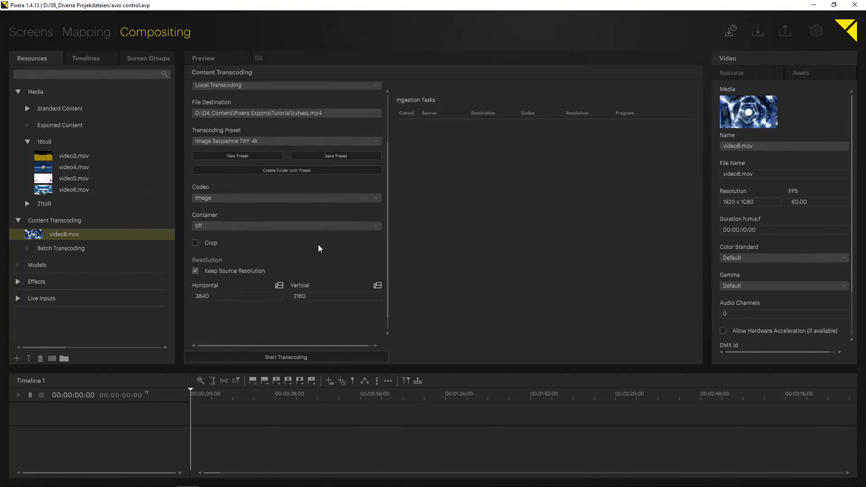
{"action": "left_click", "coordinate": [332, 201]}
{"action": "left_click", "coordinate": [232, 208]}
{"action": "left_click", "coordinate": [375, 227]}
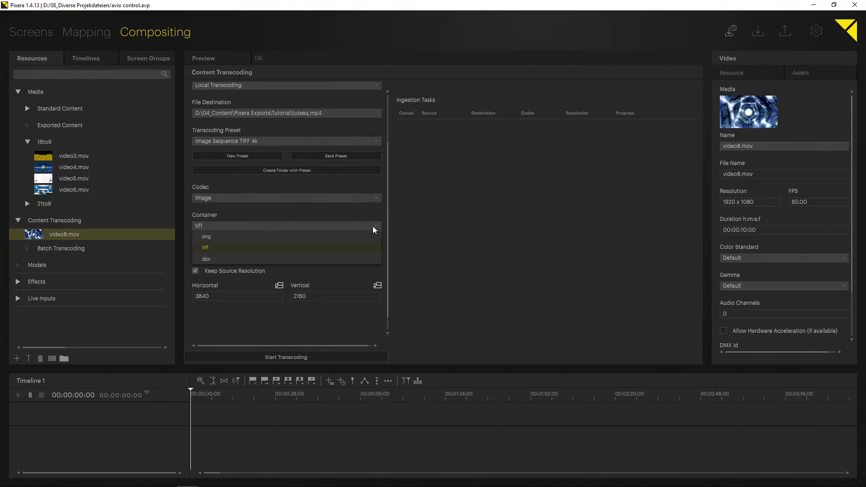
{"action": "left_click", "coordinate": [209, 249]}
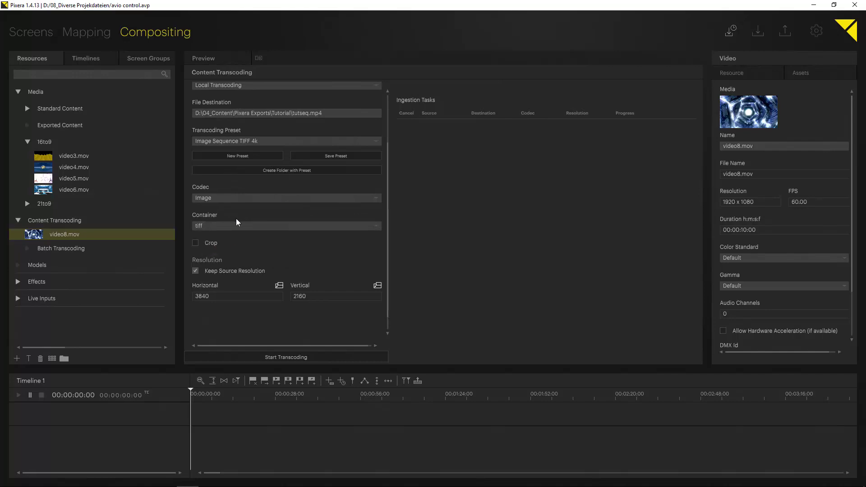
Turn off Keep Source Resolution and set the output to 1280 x 720
{"action": "left_click", "coordinate": [195, 271]}
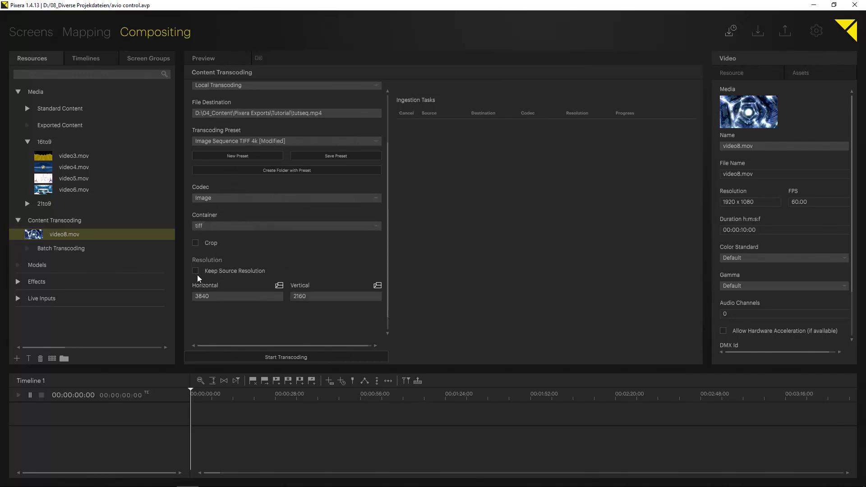
{"action": "double_click", "coordinate": [228, 296]}
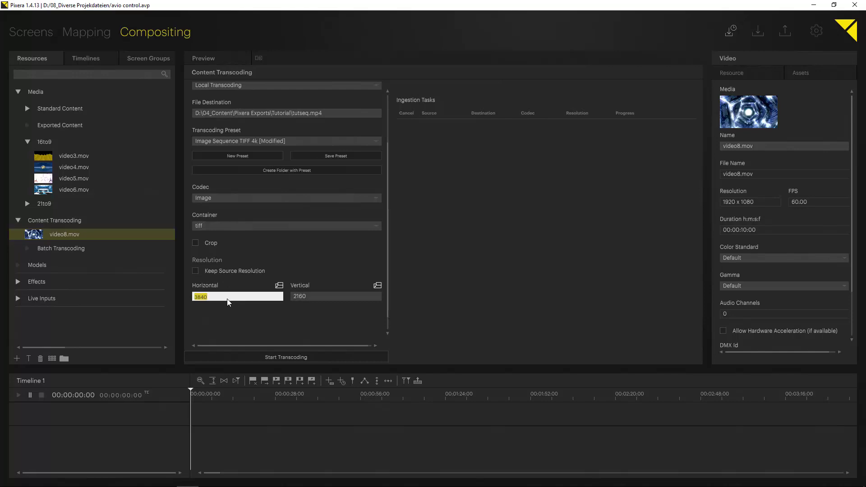
{"action": "type", "text": "1280"}
{"action": "key", "text": "Tab"}
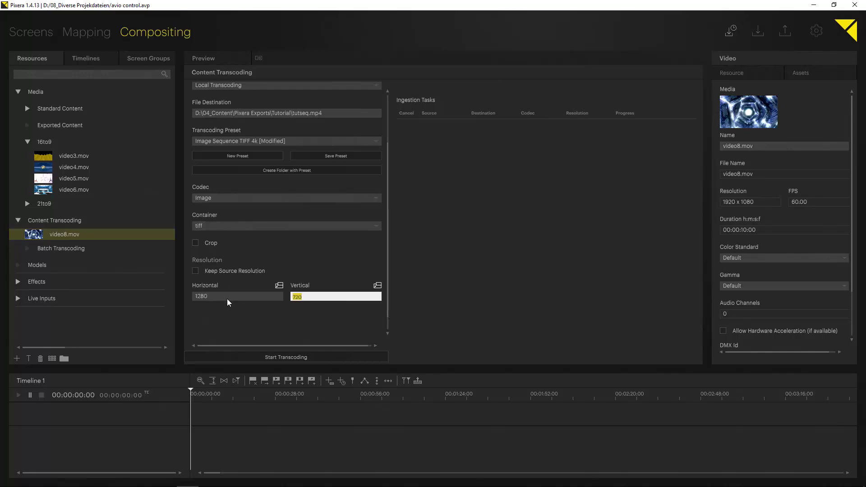
{"action": "left_click", "coordinate": [251, 314]}
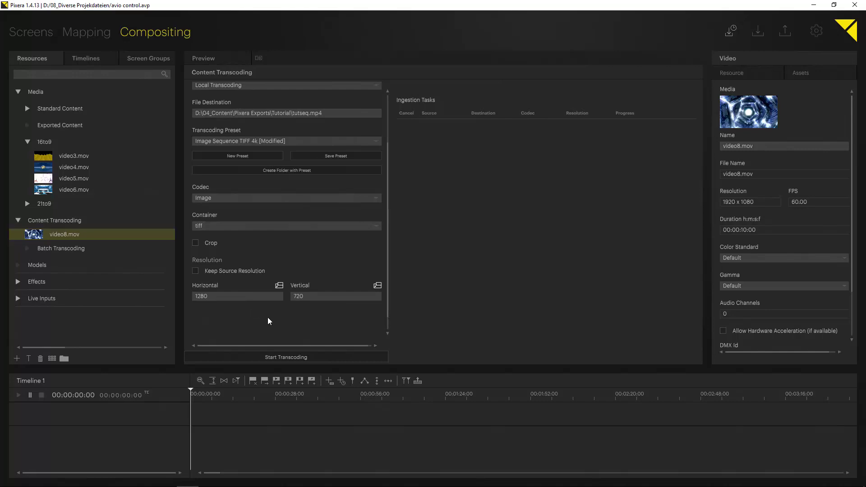
Transcode video8.mov and import the TIFF frames as the tutseq image sequence
{"action": "left_click", "coordinate": [279, 356]}
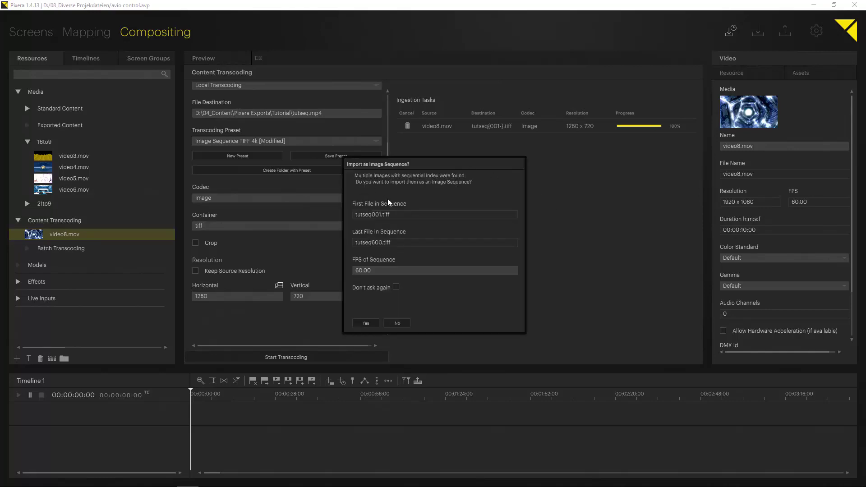
{"action": "left_click_drag", "start_coordinate": [388, 166], "coordinate": [362, 157]}
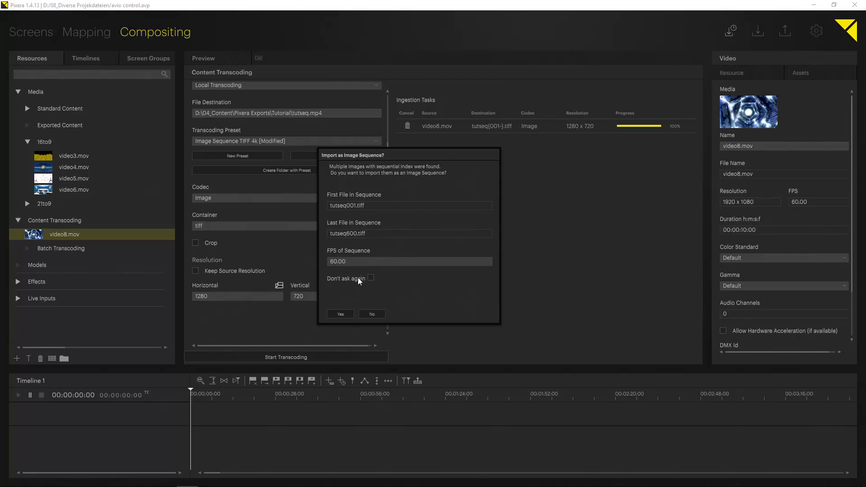
{"action": "left_click", "coordinate": [341, 315]}
{"action": "left_click", "coordinate": [78, 217]}
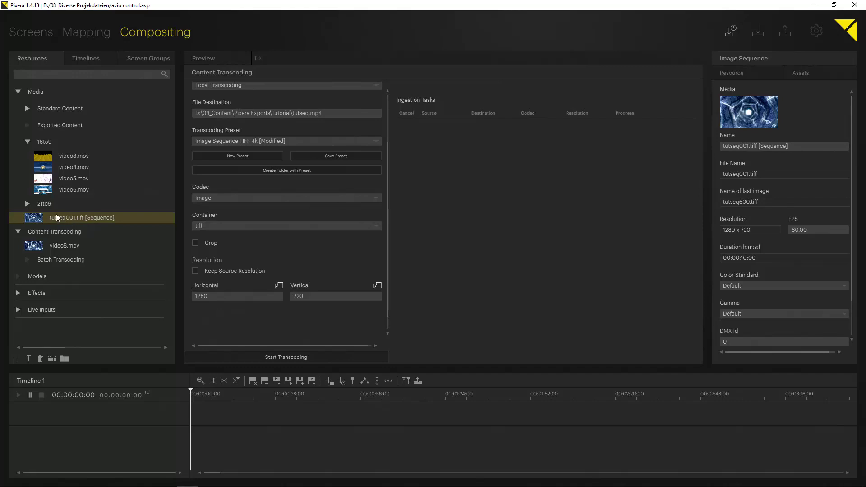
{"action": "left_click", "coordinate": [204, 59]}
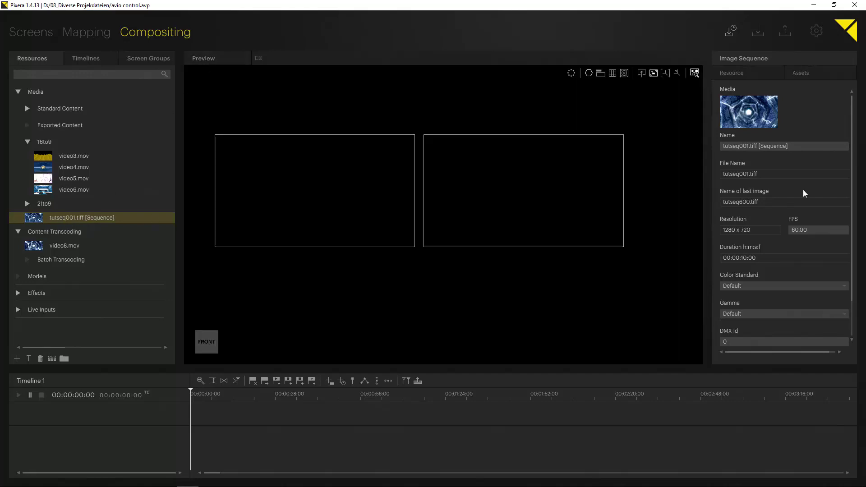
{"action": "key", "text": "super+e"}
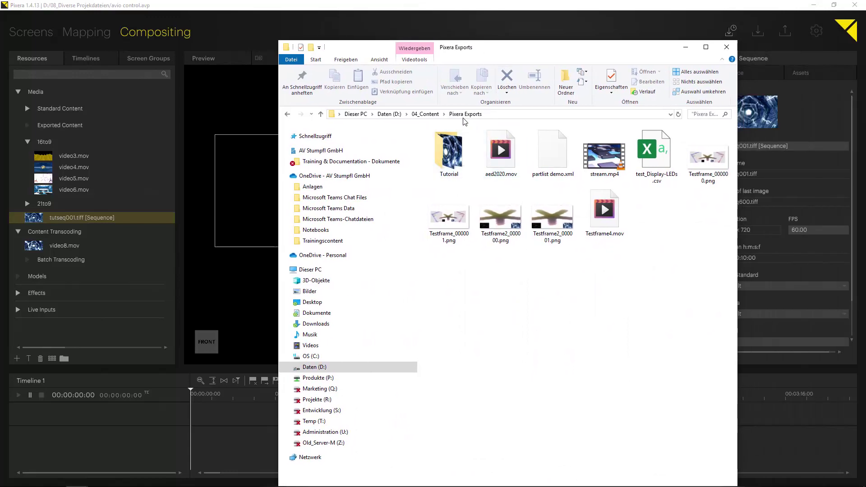
Open the Tutorial folder, scroll through the tutseq TIFF frames, and close Explorer
{"action": "double_click", "coordinate": [448, 151]}
{"action": "scroll", "coordinate": [518, 234], "scroll_direction": "down", "scroll_amount": 2}
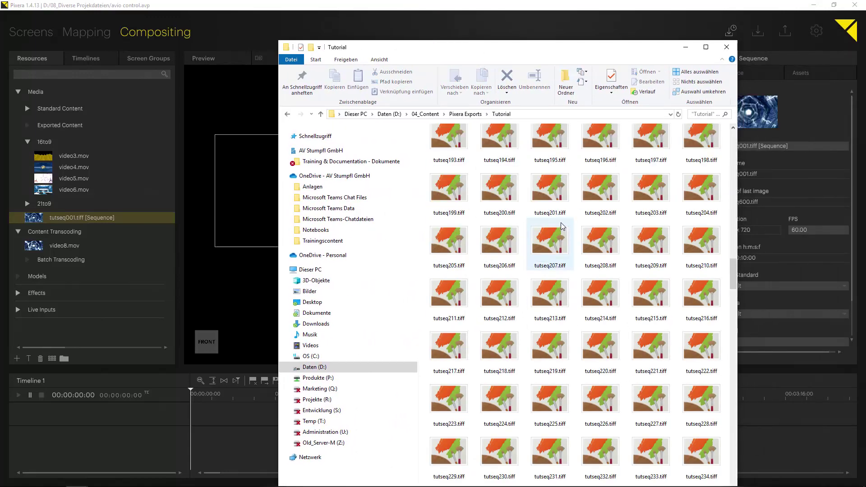
{"action": "scroll", "coordinate": [509, 271], "scroll_direction": "down", "scroll_amount": 10}
{"action": "scroll", "coordinate": [502, 296], "scroll_direction": "down", "scroll_amount": 15}
{"action": "scroll", "coordinate": [502, 296], "scroll_direction": "up", "scroll_amount": 20}
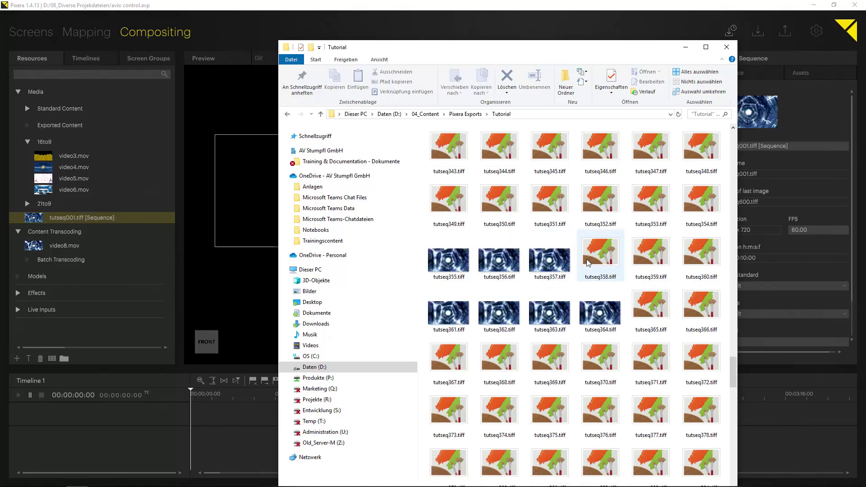
{"action": "left_click", "coordinate": [726, 47]}
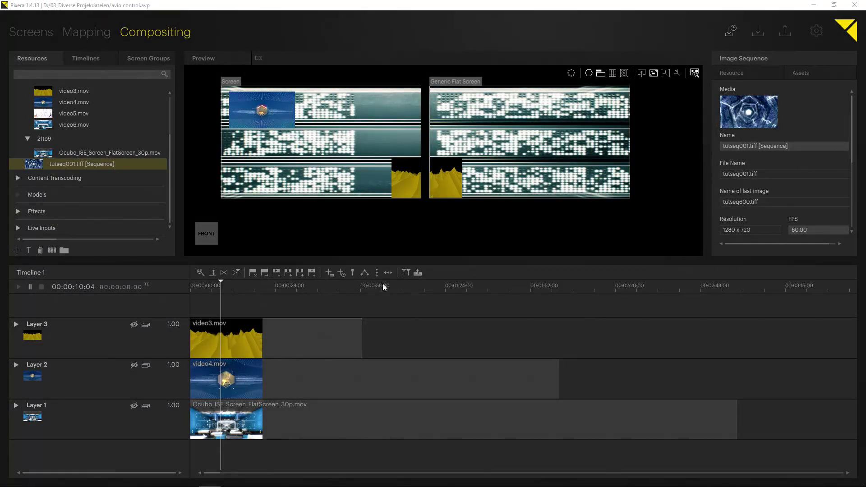
Select Timeline 1 in the Timelines list and place the playhead near its start
{"action": "left_click", "coordinate": [419, 284]}
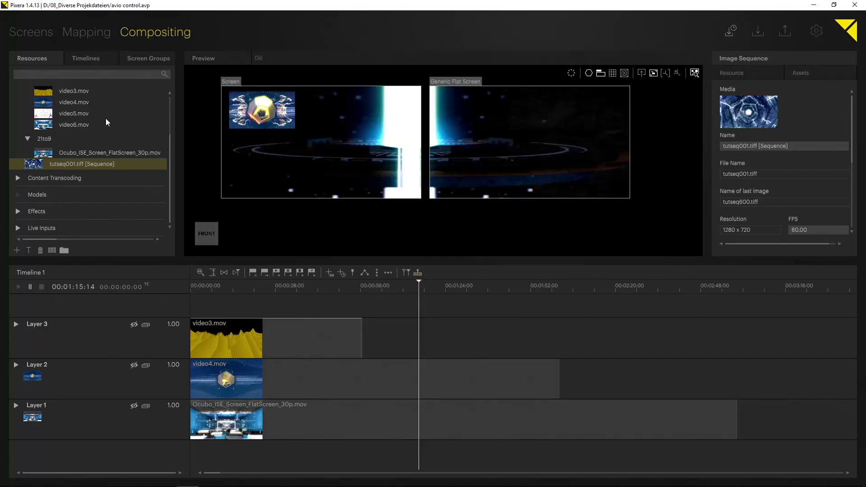
{"action": "left_click", "coordinate": [137, 61]}
{"action": "left_click", "coordinate": [89, 60]}
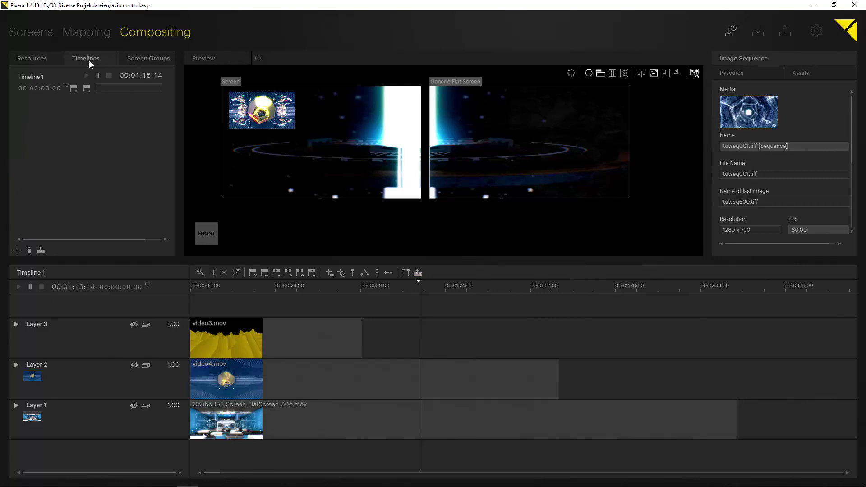
{"action": "left_click", "coordinate": [33, 82]}
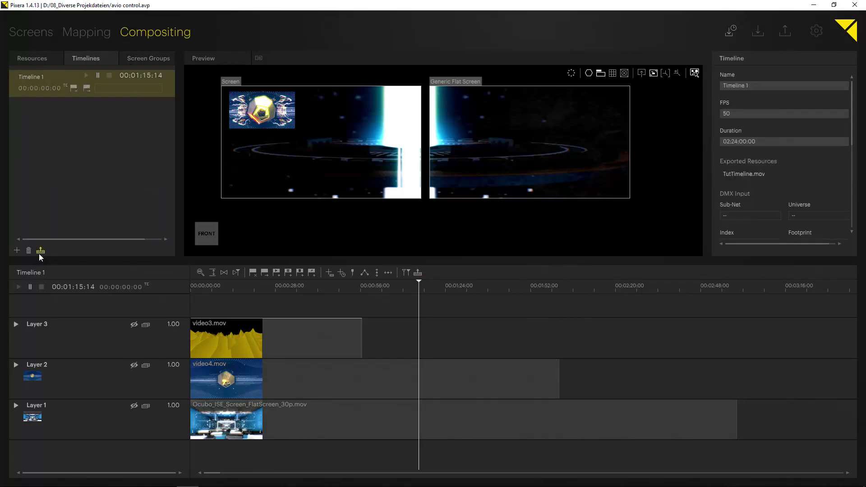
{"action": "left_click", "coordinate": [36, 58]}
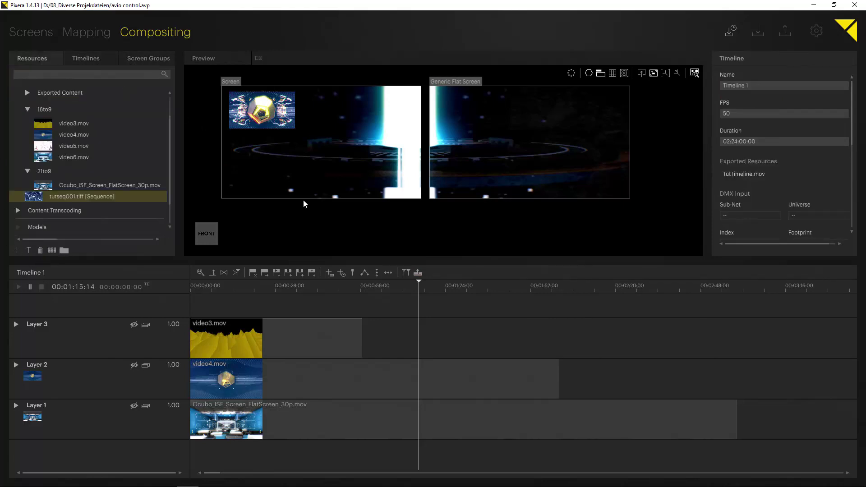
{"action": "left_click", "coordinate": [233, 290]}
Reposition the Export Timeline window, confirm Screen render mode, and close it
{"action": "left_click", "coordinate": [417, 273]}
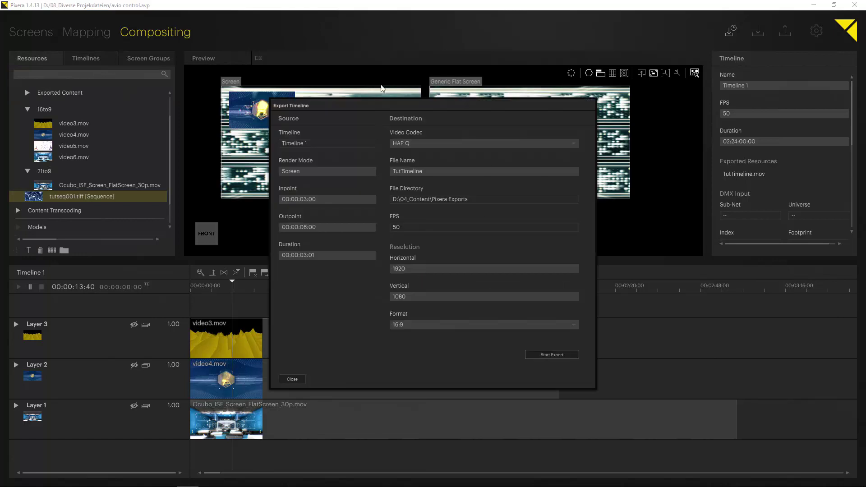
{"action": "mouse_move", "coordinate": [327, 97]}
{"action": "left_mouse_down"}
{"action": "mouse_move", "coordinate": [533, 89]}
{"action": "mouse_move", "coordinate": [588, 69]}
{"action": "left_mouse_up"}
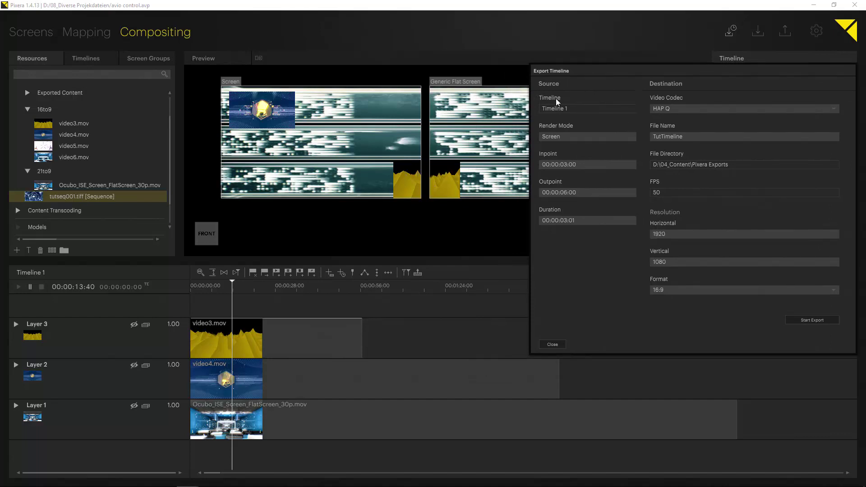
{"action": "mouse_move", "coordinate": [586, 70]}
{"action": "left_mouse_down"}
{"action": "mouse_move", "coordinate": [616, 265]}
{"action": "mouse_move", "coordinate": [607, 170]}
{"action": "left_mouse_up"}
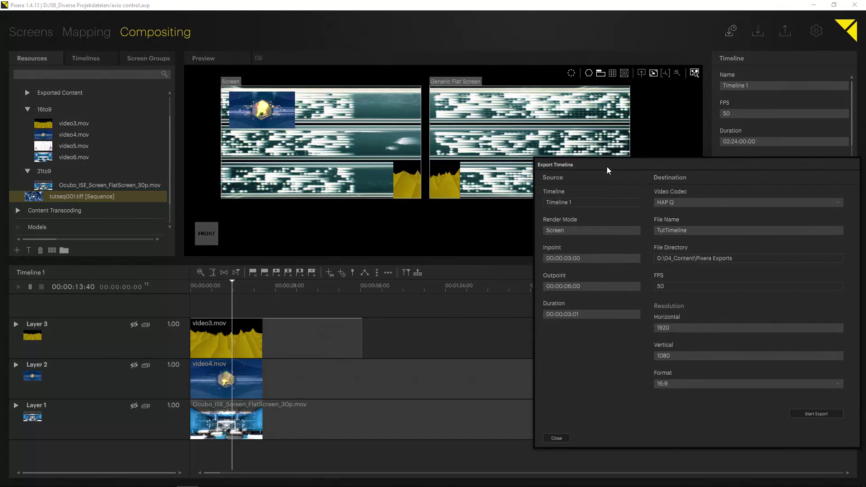
{"action": "left_click_drag", "start_coordinate": [627, 164], "coordinate": [618, 147]}
{"action": "left_click", "coordinate": [604, 214]}
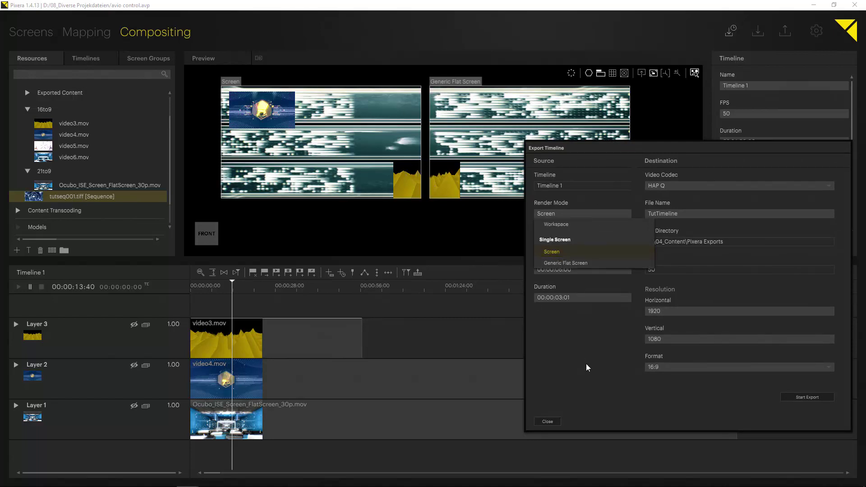
{"action": "left_click", "coordinate": [620, 176]}
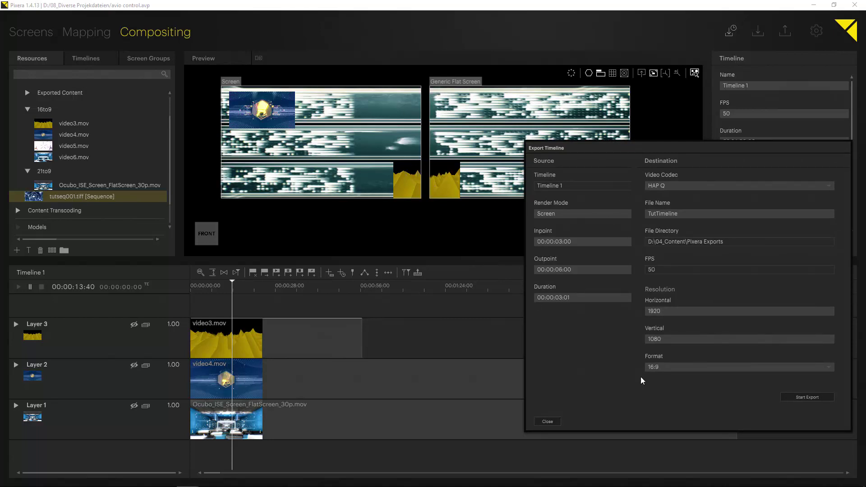
{"action": "left_click", "coordinate": [547, 422]}
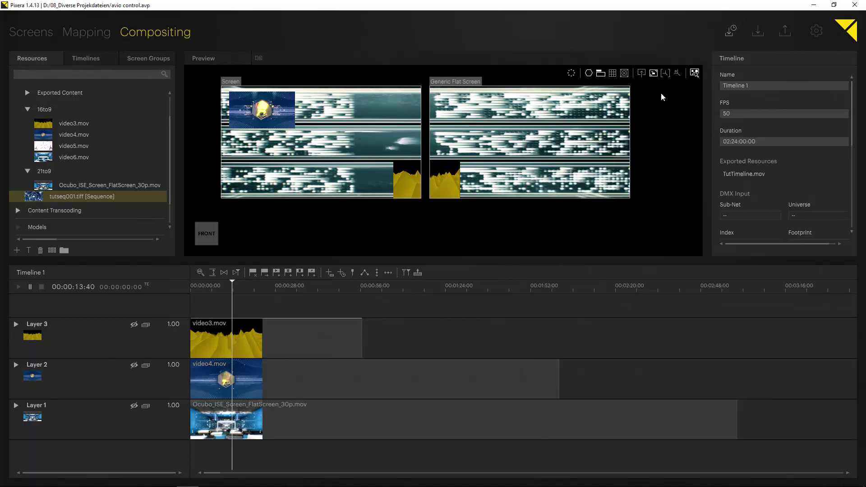
Switch the preview aspect ratio to 16:9 and back to Free, then reopen Timeline 1's export settings
{"action": "left_click", "coordinate": [654, 73]}
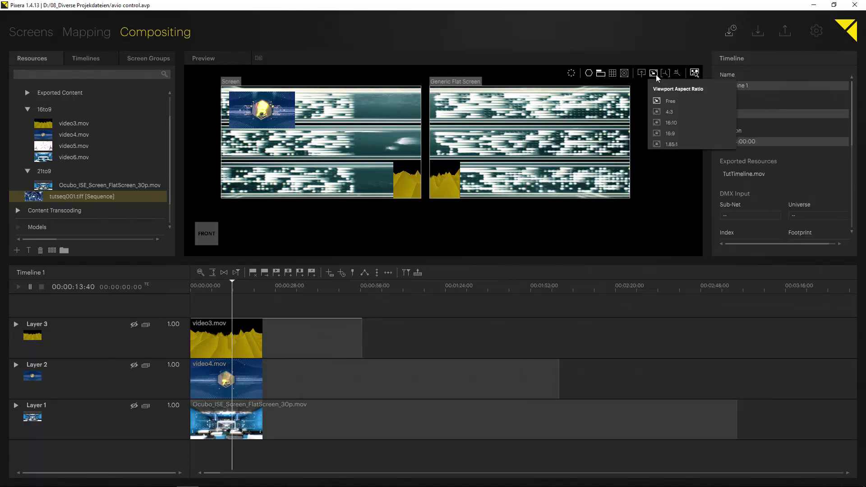
{"action": "left_click", "coordinate": [670, 134]}
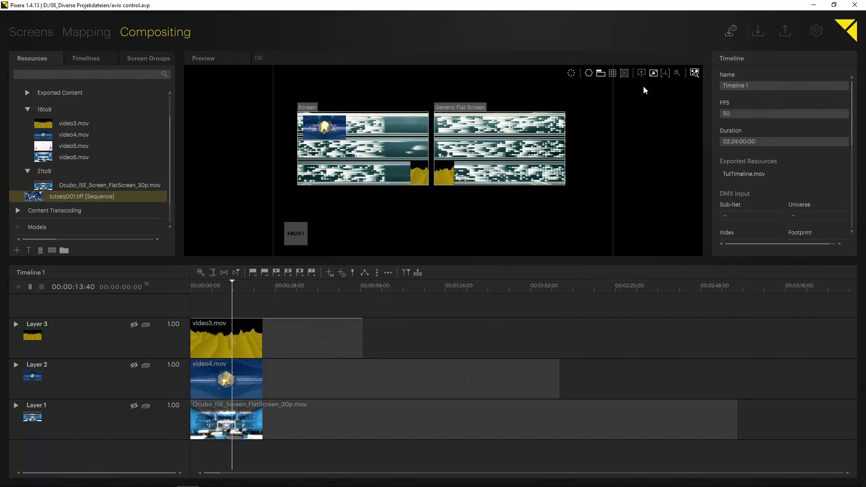
{"action": "left_click", "coordinate": [654, 73]}
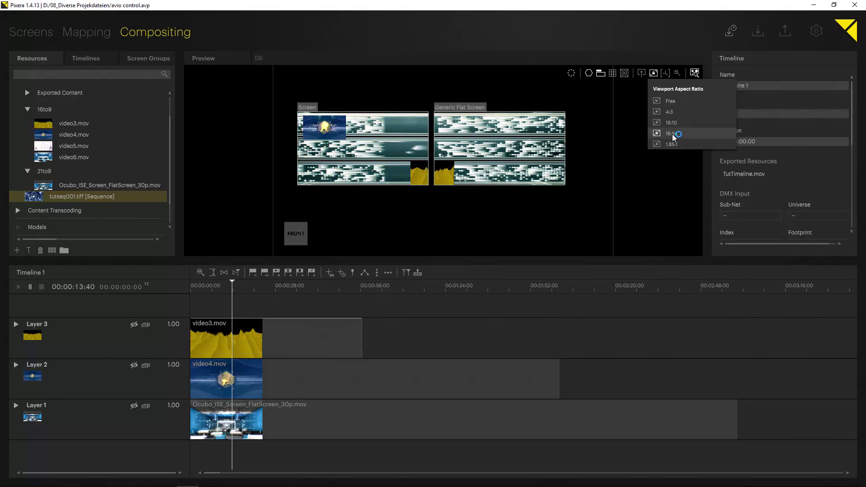
{"action": "left_click", "coordinate": [675, 104]}
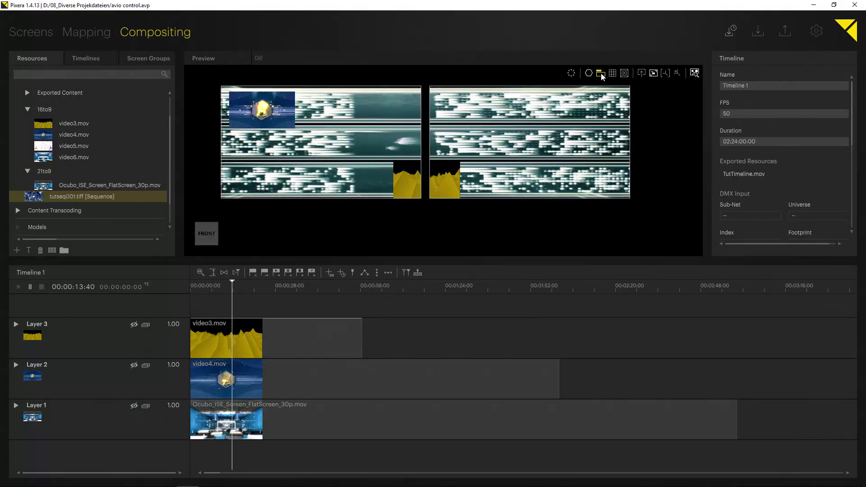
{"action": "left_click", "coordinate": [409, 273]}
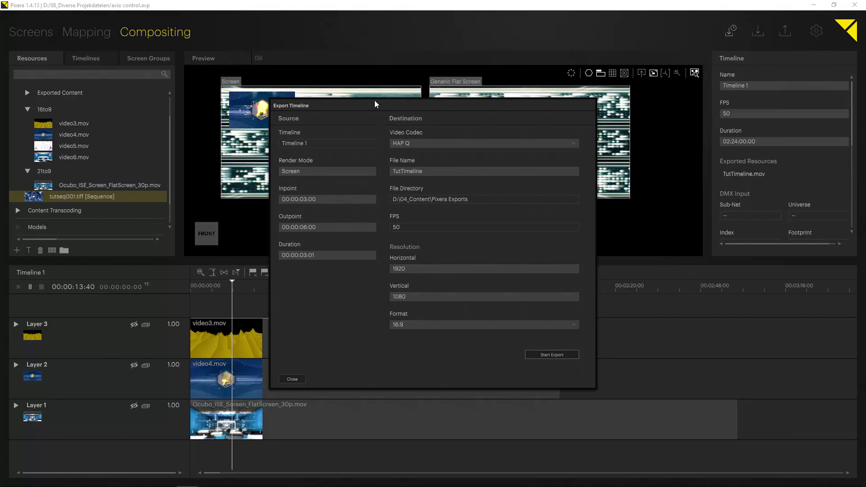
Keep Screen render mode and set the export range to 00:00:04:00–00:00:07:00
{"action": "left_click_drag", "start_coordinate": [374, 105], "coordinate": [621, 89]}
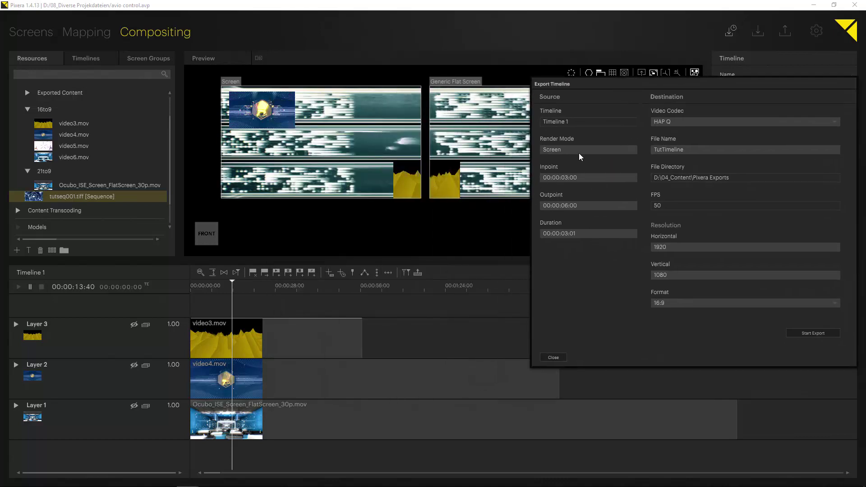
{"action": "left_click", "coordinate": [581, 150]}
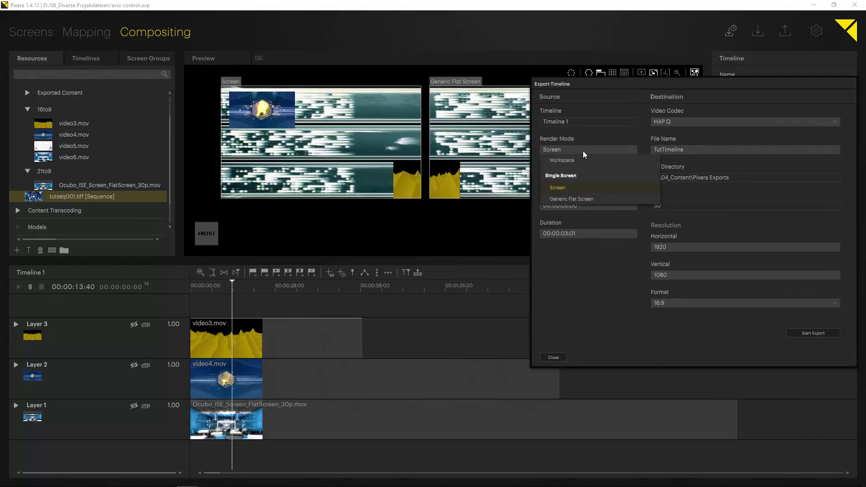
{"action": "left_click", "coordinate": [566, 188]}
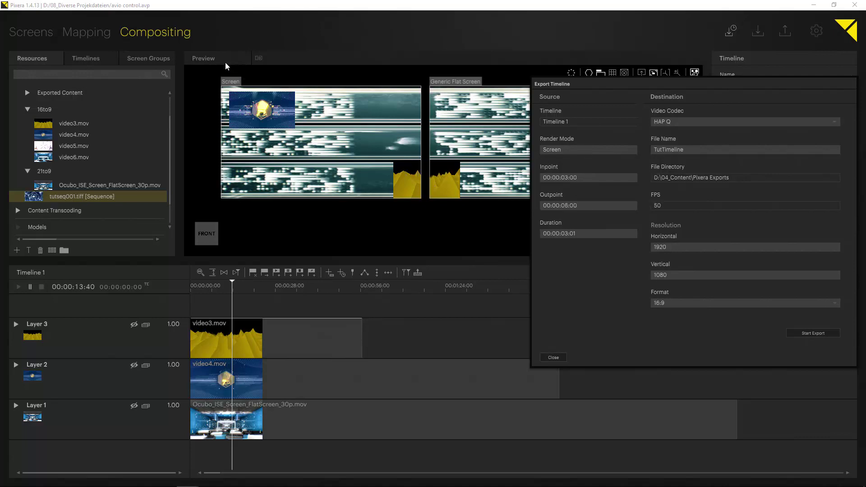
{"action": "left_click", "coordinate": [597, 177]}
{"action": "type", "text": "4"}
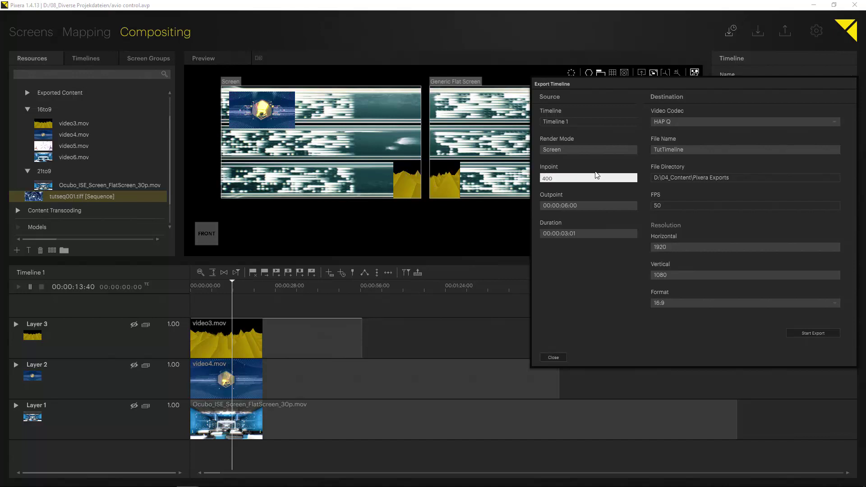
{"action": "key", "text": "Return"}
{"action": "left_click", "coordinate": [584, 207]}
{"action": "type", "text": "7"}
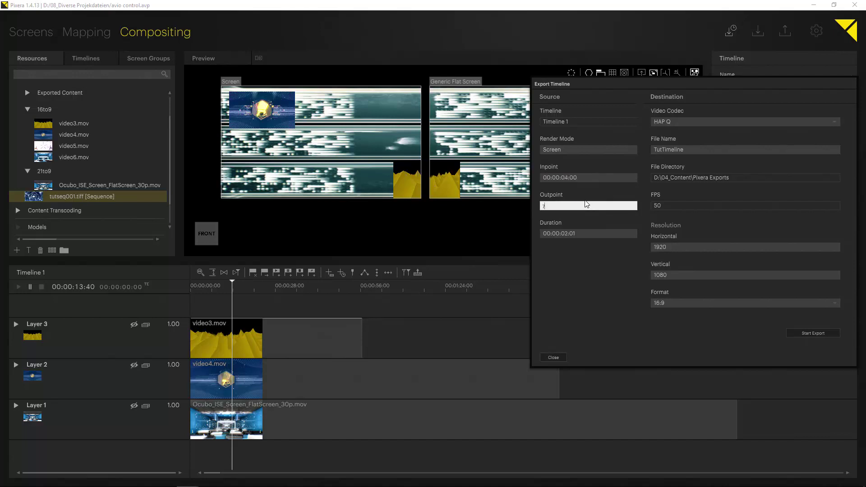
{"action": "key", "text": "Return"}
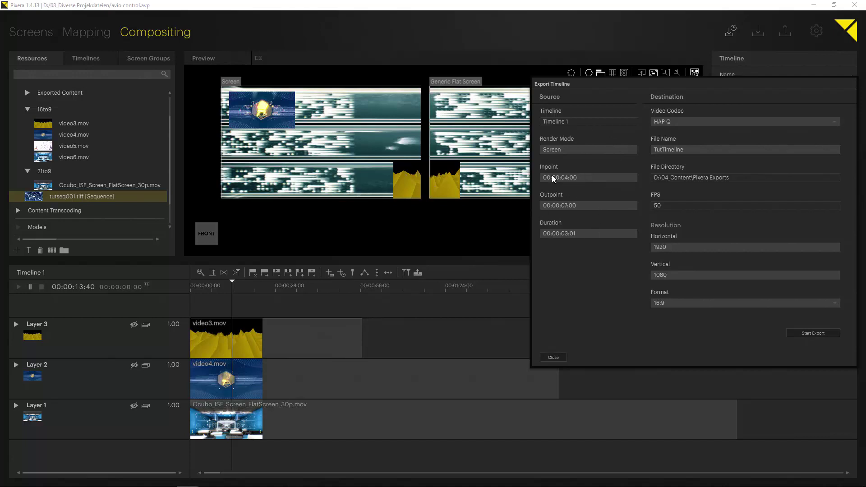
Keep the HAP Q codec and start exporting TutTimeline
{"action": "left_click", "coordinate": [765, 119]}
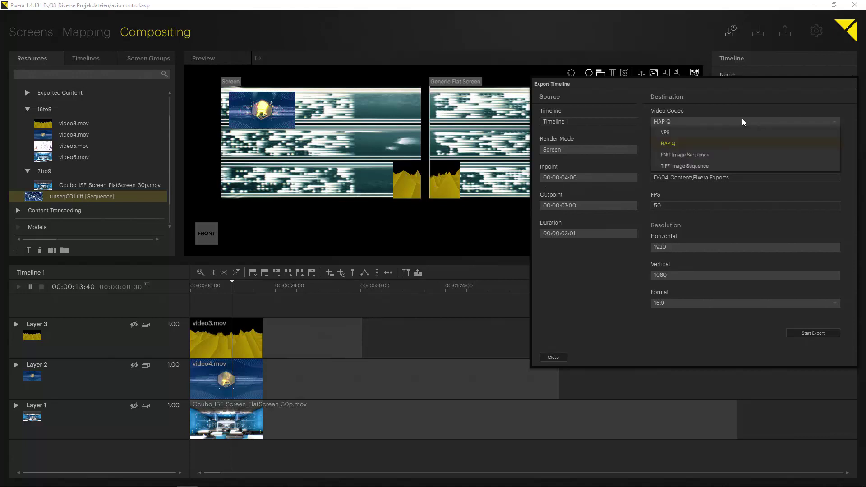
{"action": "left_click", "coordinate": [674, 142]}
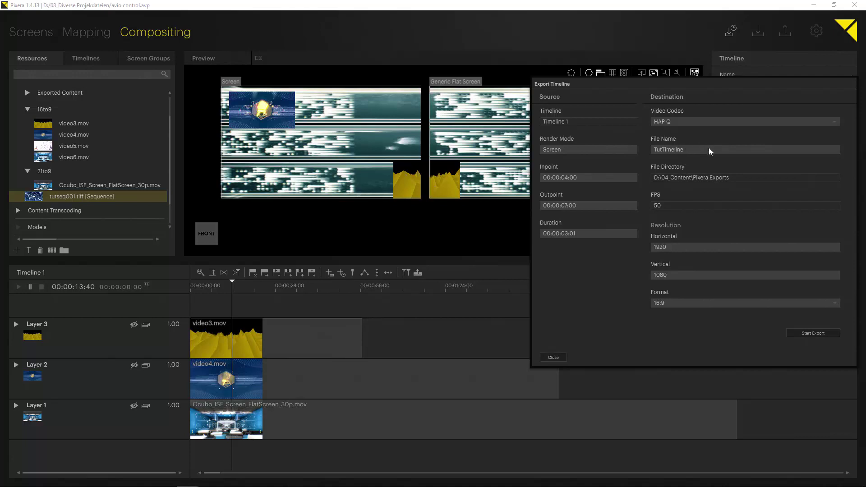
{"action": "left_click", "coordinate": [805, 334]}
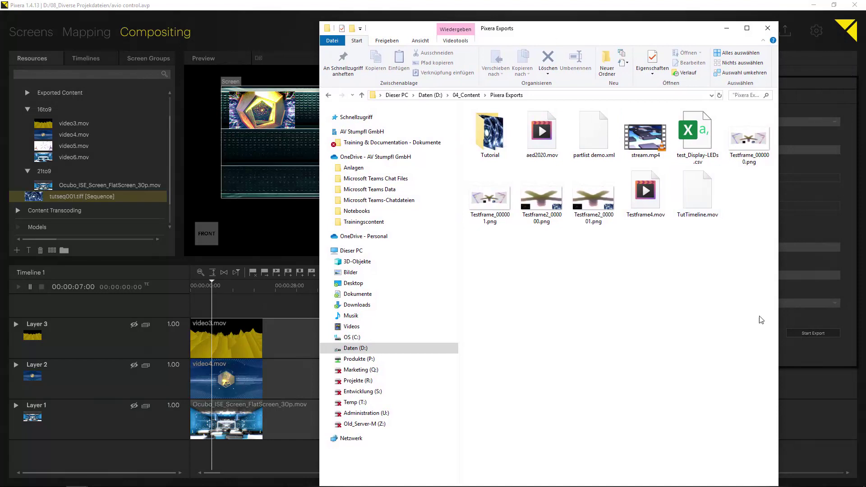
Drag TutTimeline.mov from the Pixera Exports folder into the 16to9 resources folder
{"action": "left_click", "coordinate": [795, 323]}
{"action": "left_click", "coordinate": [567, 352]}
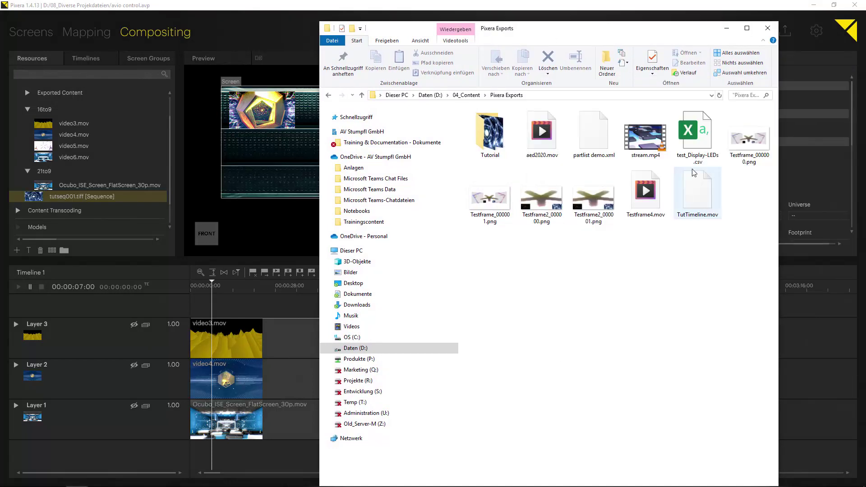
{"action": "left_click", "coordinate": [695, 196]}
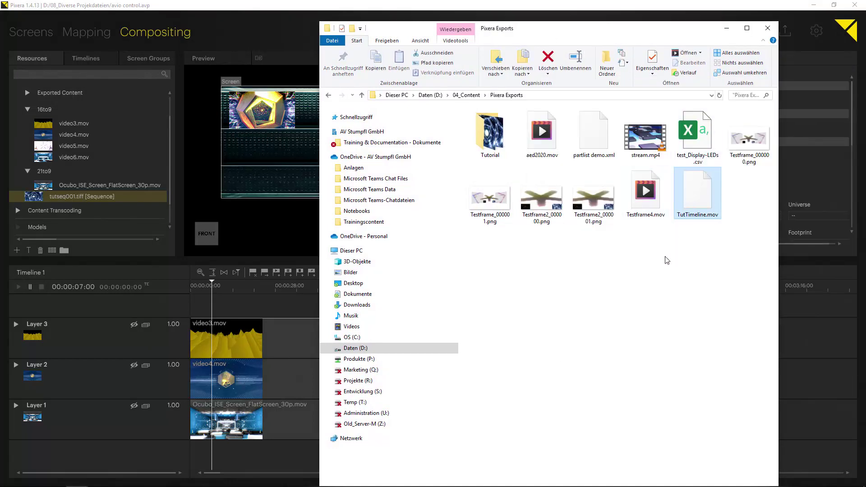
{"action": "mouse_move", "coordinate": [697, 194]}
{"action": "left_mouse_down"}
{"action": "mouse_move", "coordinate": [39, 159]}
{"action": "mouse_move", "coordinate": [48, 109]}
{"action": "mouse_move", "coordinate": [781, 346]}
{"action": "left_mouse_up"}
Place TutTimeline.mov on Layer 3 at about 00:03:13:40, play it back, and extend the clip
{"action": "left_click", "coordinate": [72, 157]}
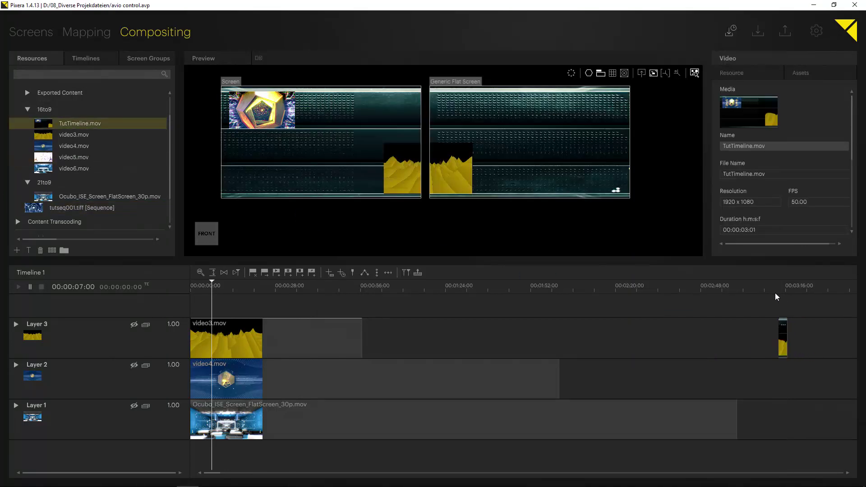
{"action": "left_click", "coordinate": [776, 289]}
{"action": "key", "text": "space"}
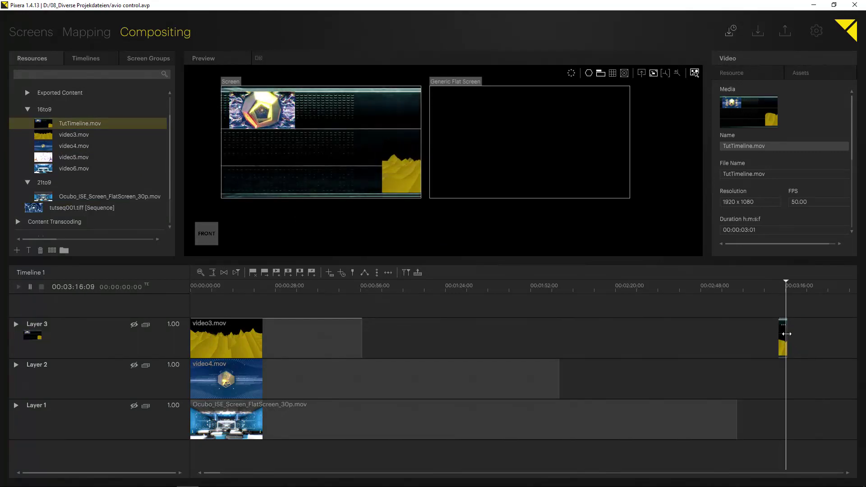
{"action": "left_click_drag", "start_coordinate": [786, 334], "coordinate": [825, 339]}
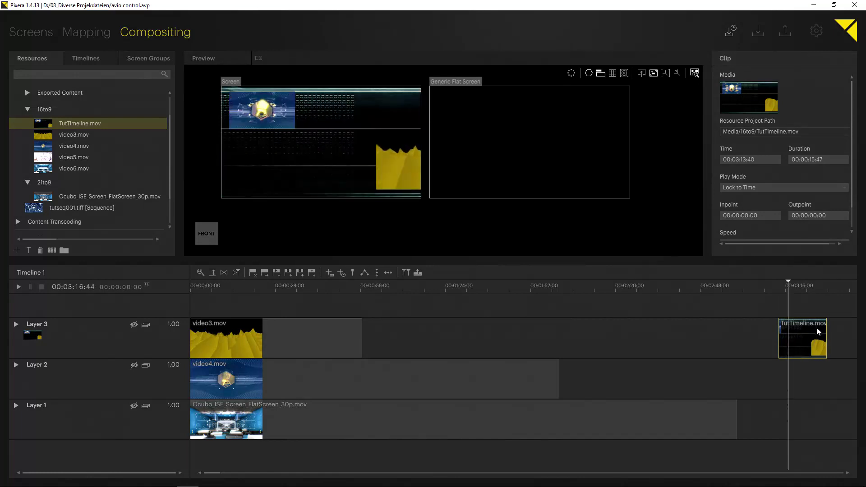